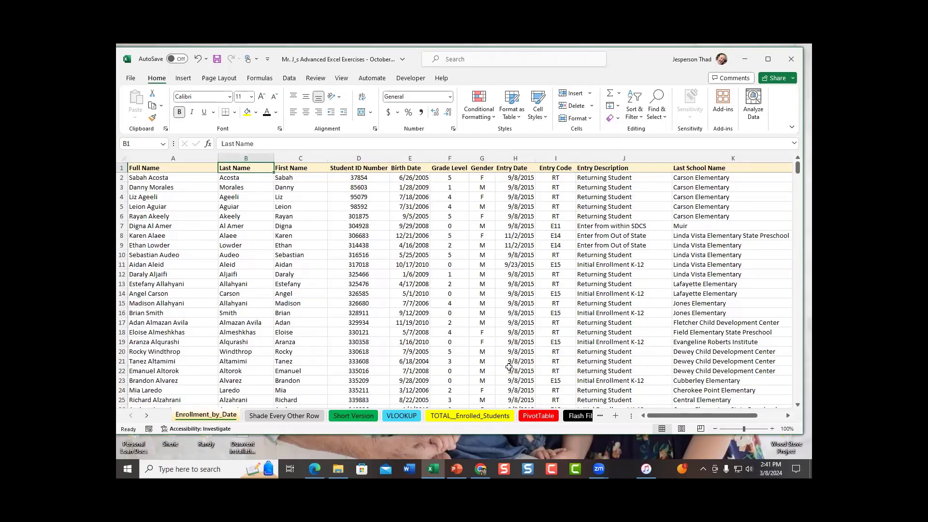
# - Insert a VLOOKUP function from the Lookup & Reference functions into cell N6 beside the ID # label
pyautogui.moveTo(654, 418); pyautogui.dragTo(681, 418)
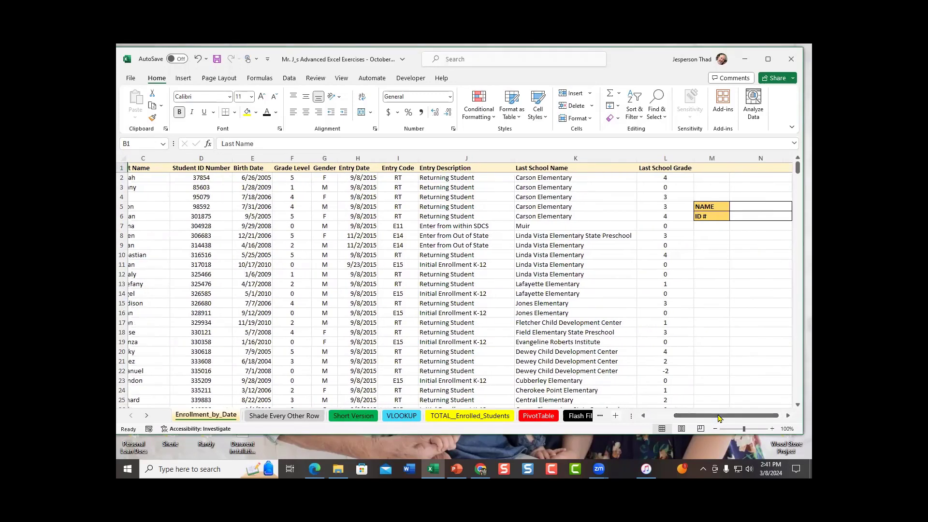
pyautogui.click(757, 218)
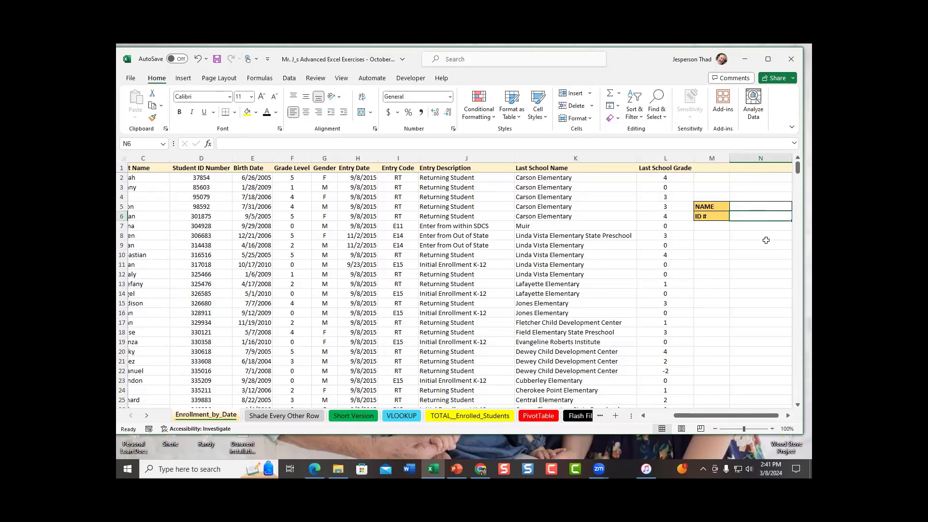
pyautogui.click(767, 62)
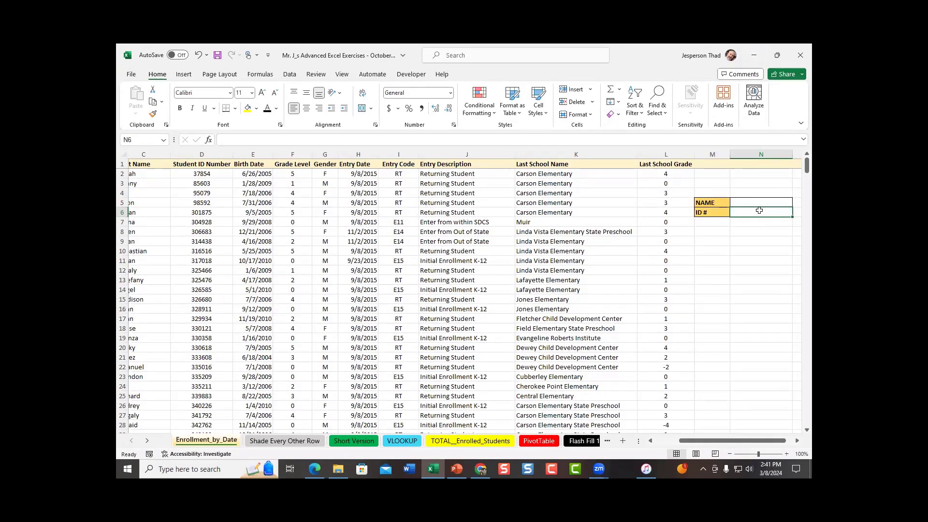
pyautogui.click(259, 74)
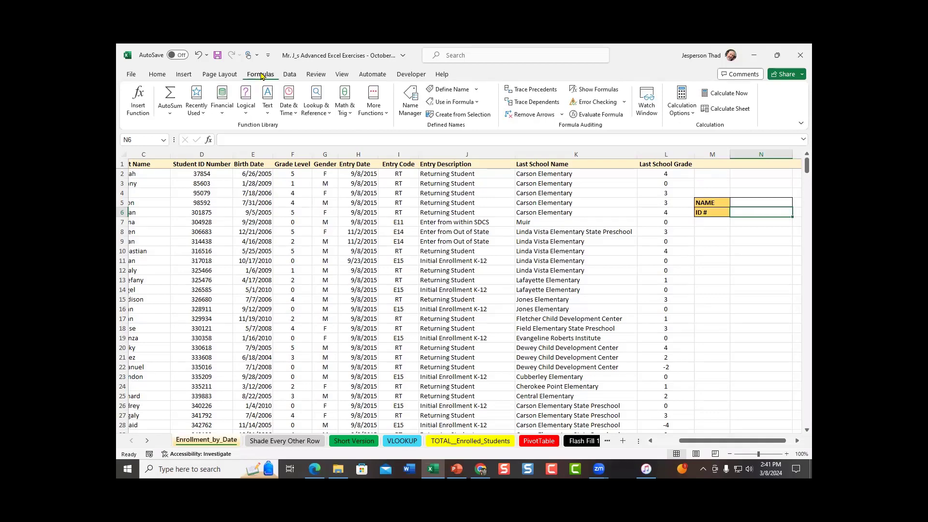
pyautogui.click(223, 115)
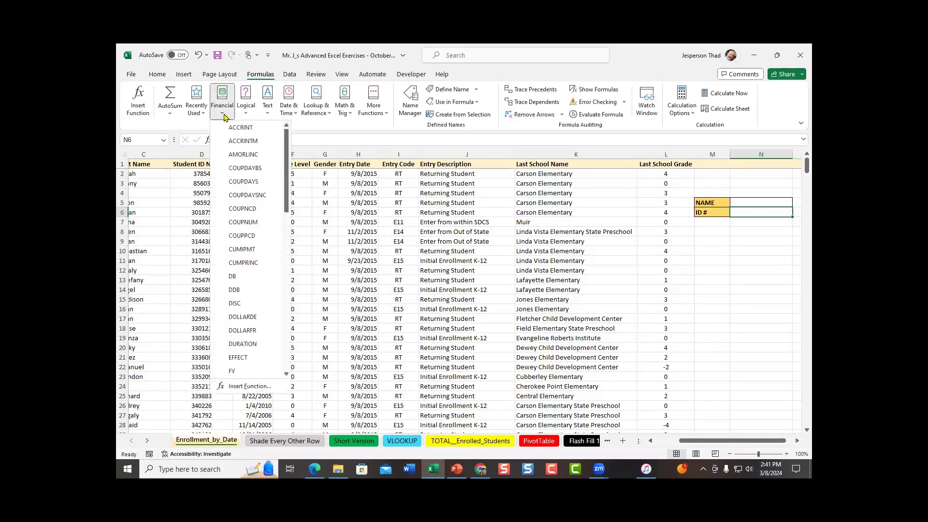
pyautogui.click(246, 113)
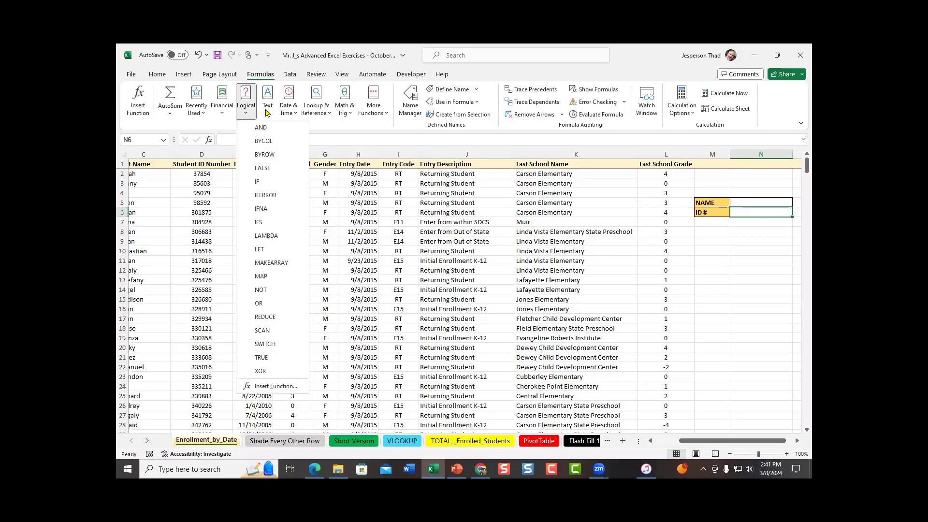
pyautogui.click(265, 112)
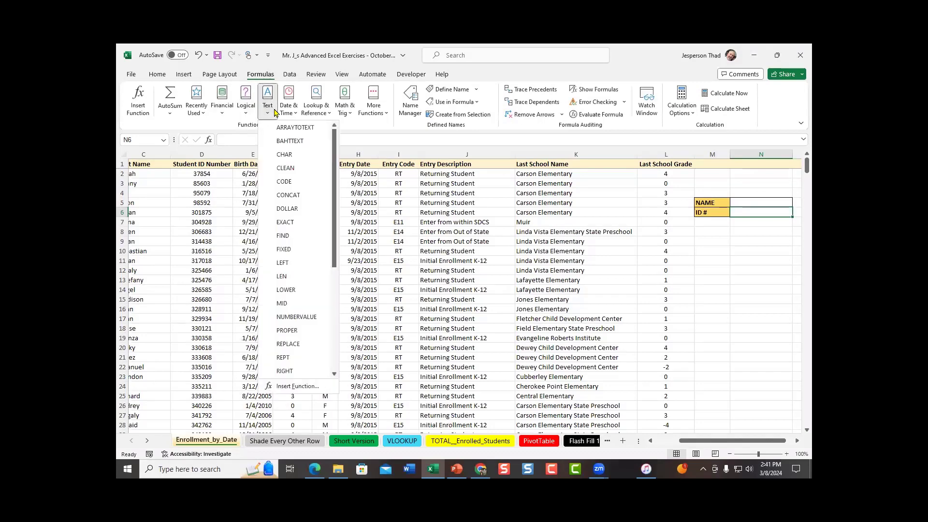
pyautogui.click(326, 115)
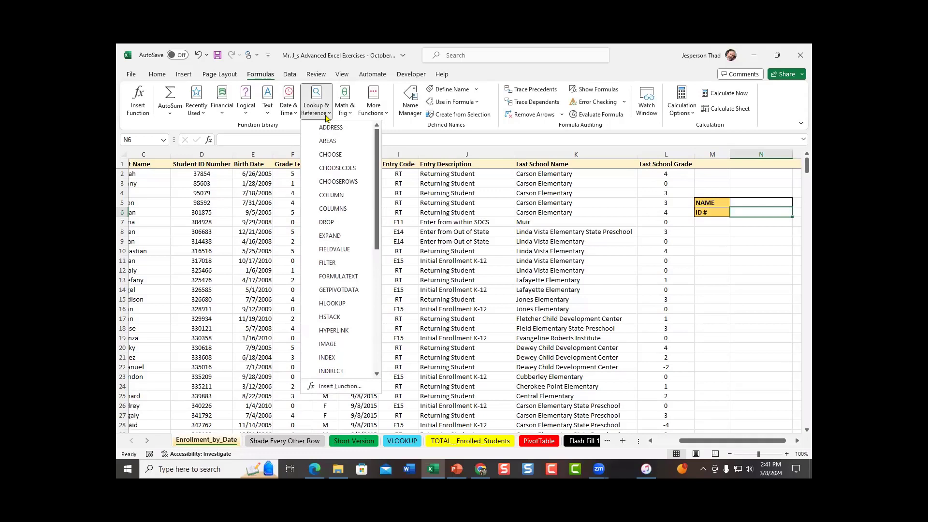
pyautogui.moveTo(377, 188); pyautogui.dragTo(389, 304)
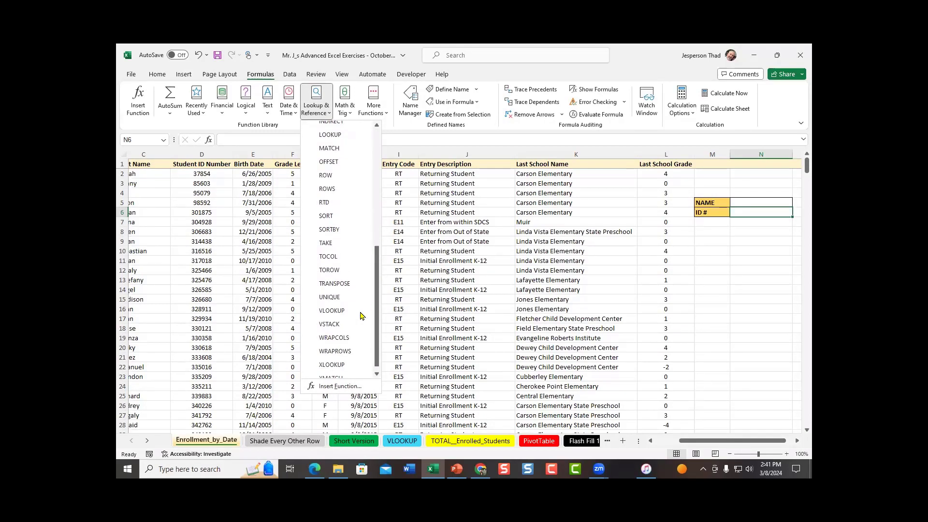
pyautogui.click(332, 312)
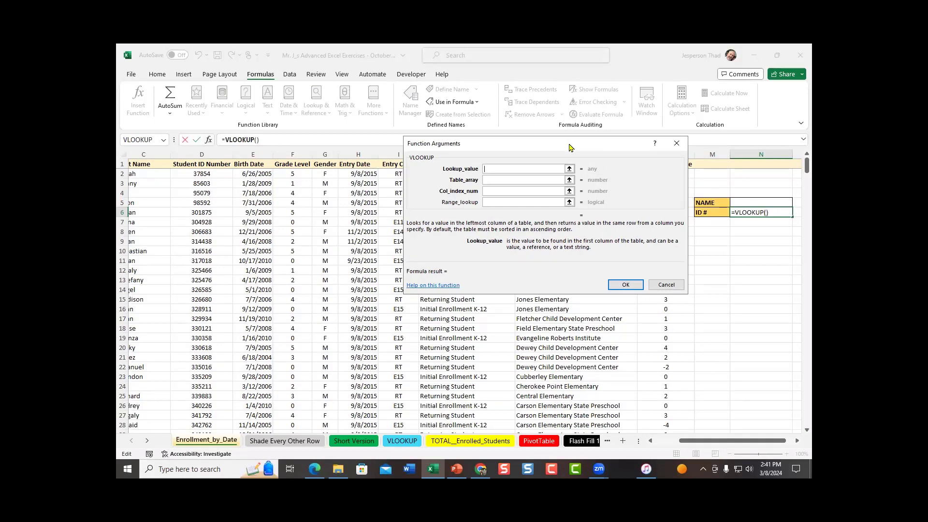
# - Set the VLOOKUP lookup value to cell N5, the blank cell beside NAME
pyautogui.moveTo(570, 147); pyautogui.dragTo(509, 146)
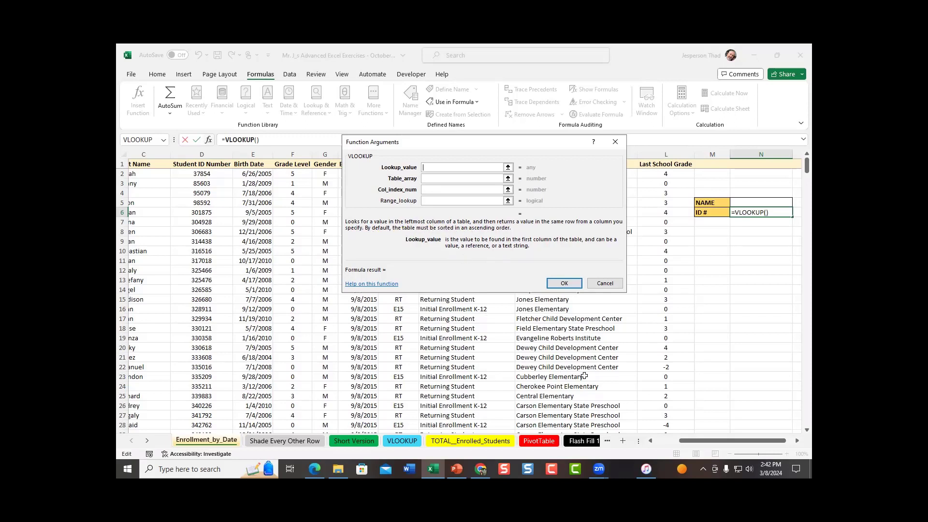
pyautogui.moveTo(756, 443); pyautogui.dragTo(732, 443)
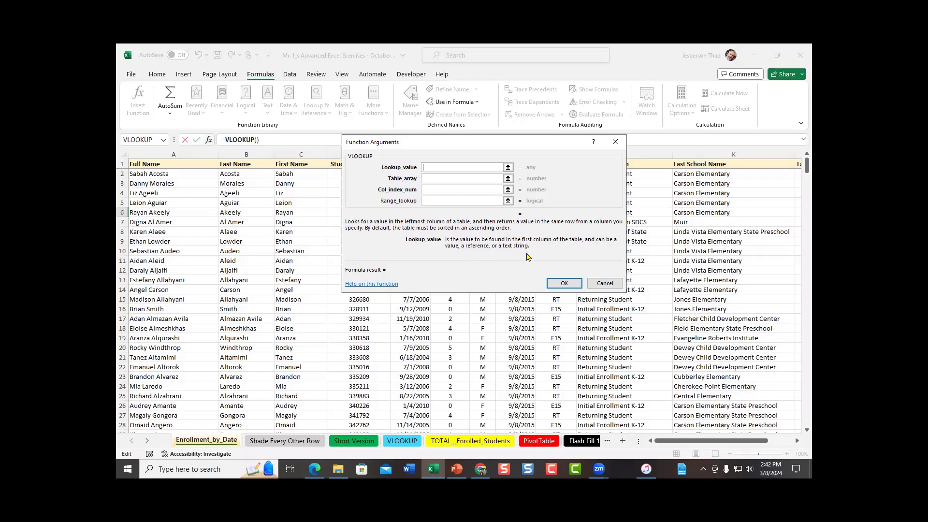
pyautogui.moveTo(758, 443); pyautogui.dragTo(786, 442)
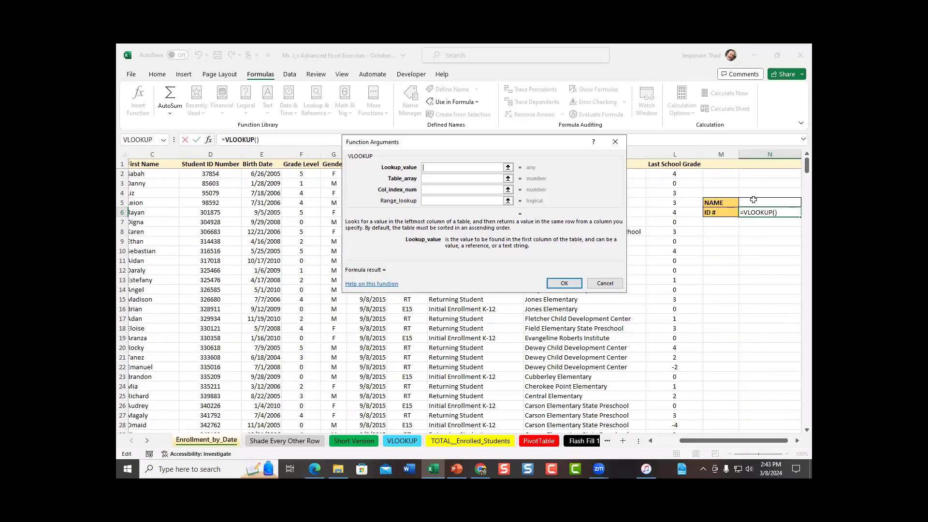
pyautogui.click(753, 200)
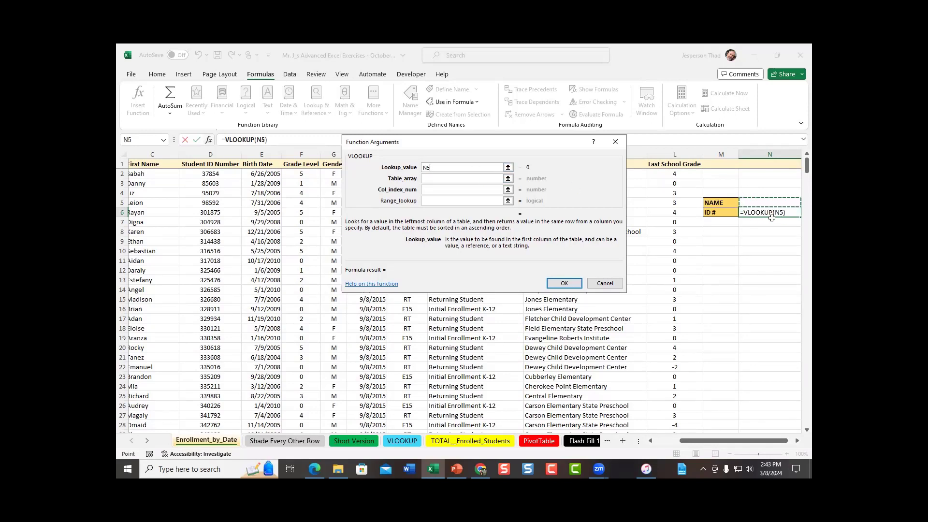
# - Set the VLOOKUP table array to A2:L500, covering the student records from Full Name through Last School Grade
pyautogui.click(467, 180)
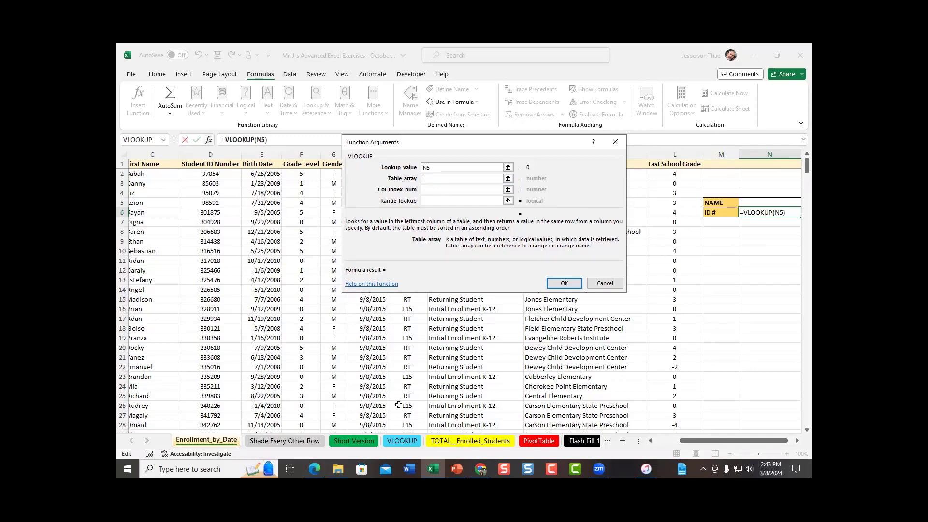
pyautogui.moveTo(734, 440); pyautogui.dragTo(708, 440)
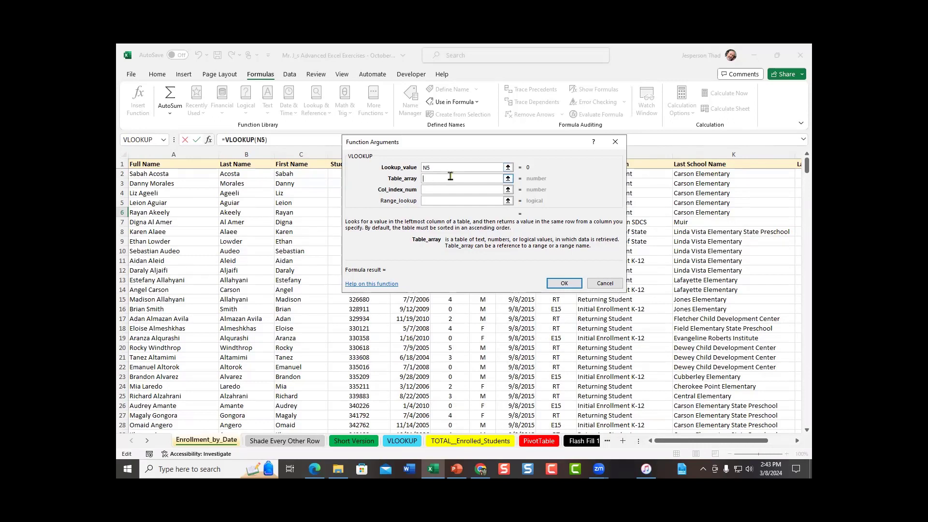
pyautogui.write('a2:')
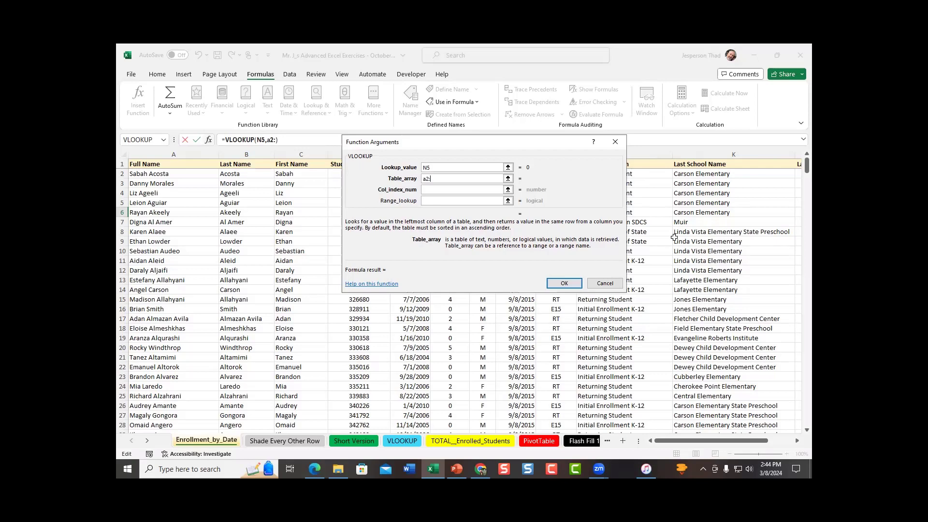
pyautogui.moveTo(763, 441); pyautogui.dragTo(775, 443)
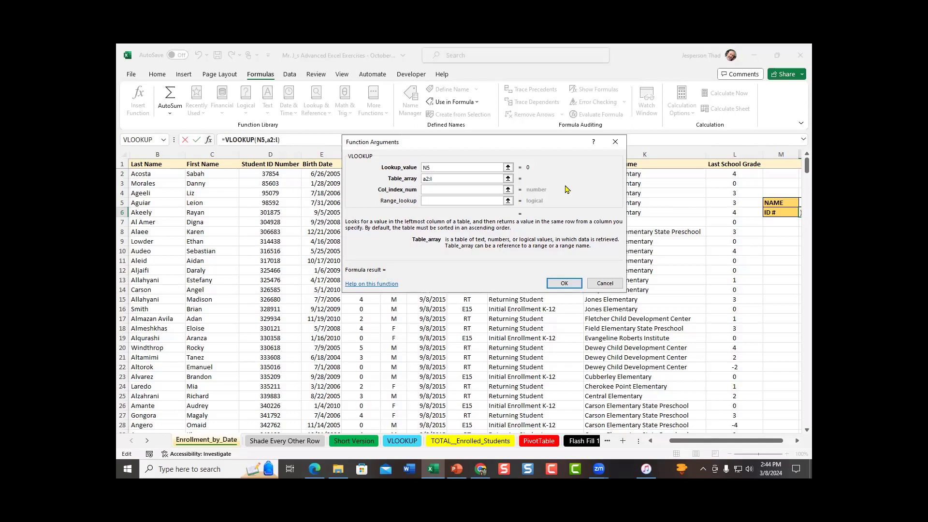
pyautogui.write('500')
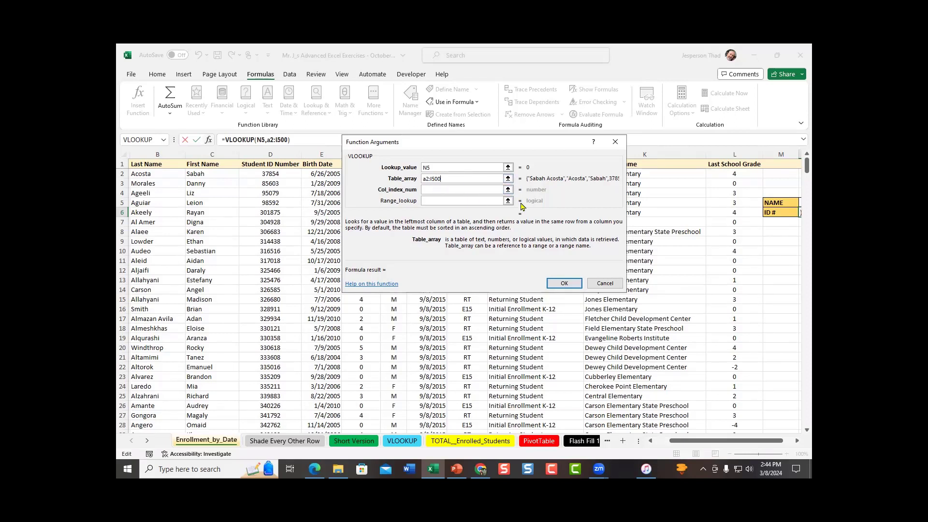
pyautogui.press('Left')
pyautogui.press('Left')
pyautogui.press('BackSpace')
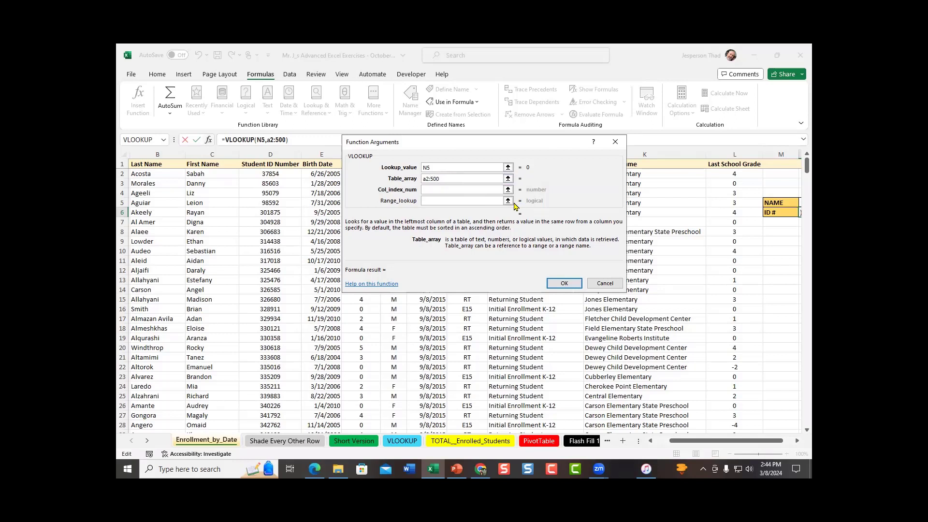
pyautogui.write('L')
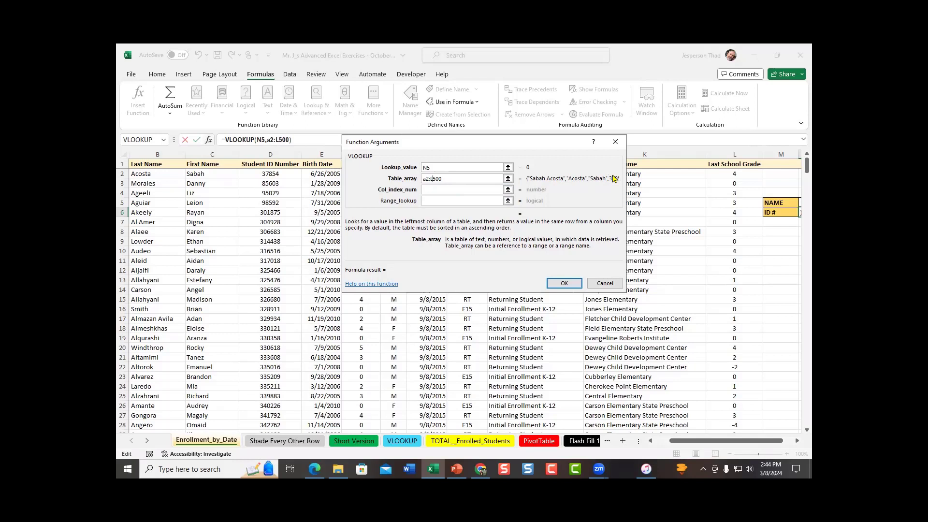
# - Set the VLOOKUP column index number to 4 for the Student ID Number column
pyautogui.click(438, 189)
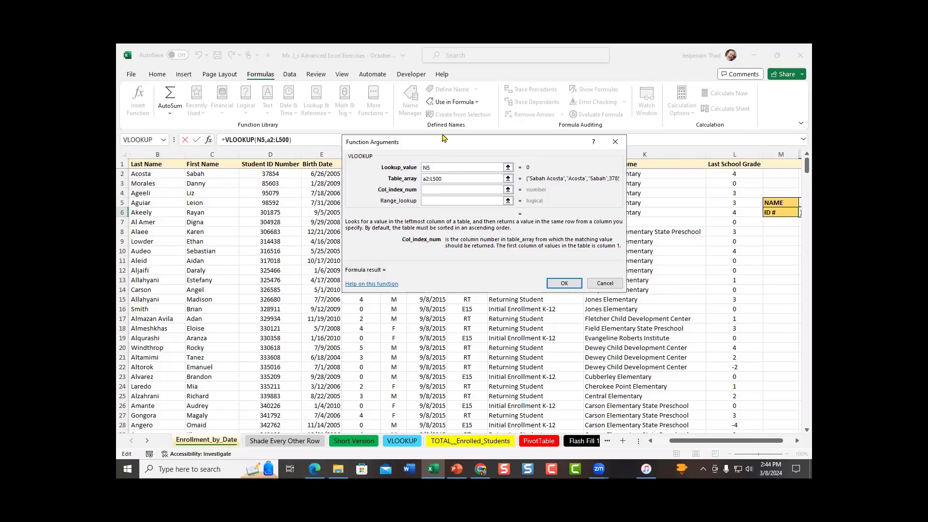
pyautogui.moveTo(444, 138); pyautogui.dragTo(527, 122)
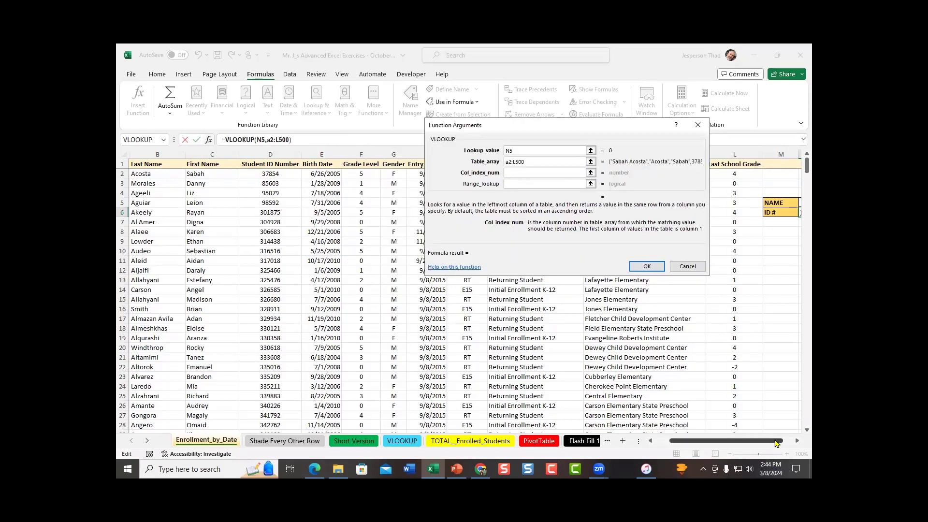
pyautogui.moveTo(775, 441); pyautogui.dragTo(749, 440)
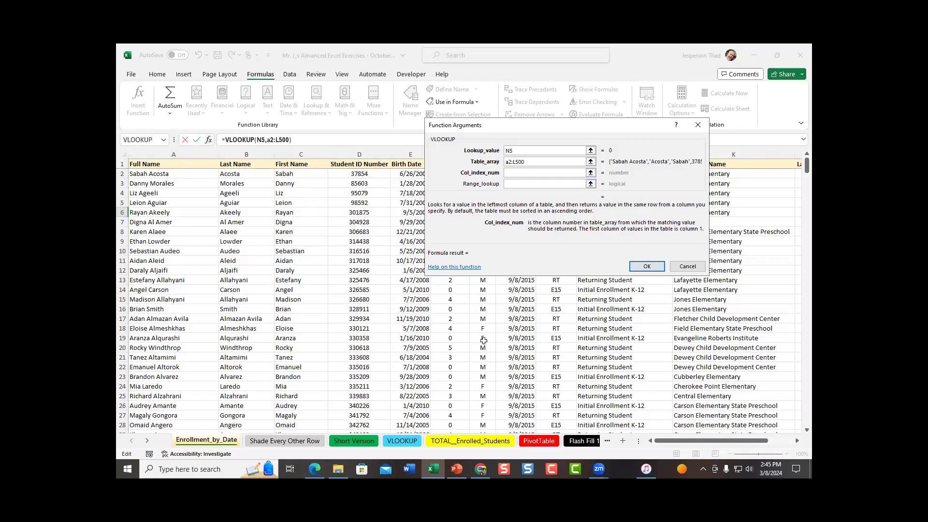
pyautogui.write('4')
# - Set the VLOOKUP range lookup to FALSE for an exact match and complete the formula in N6
pyautogui.click(518, 184)
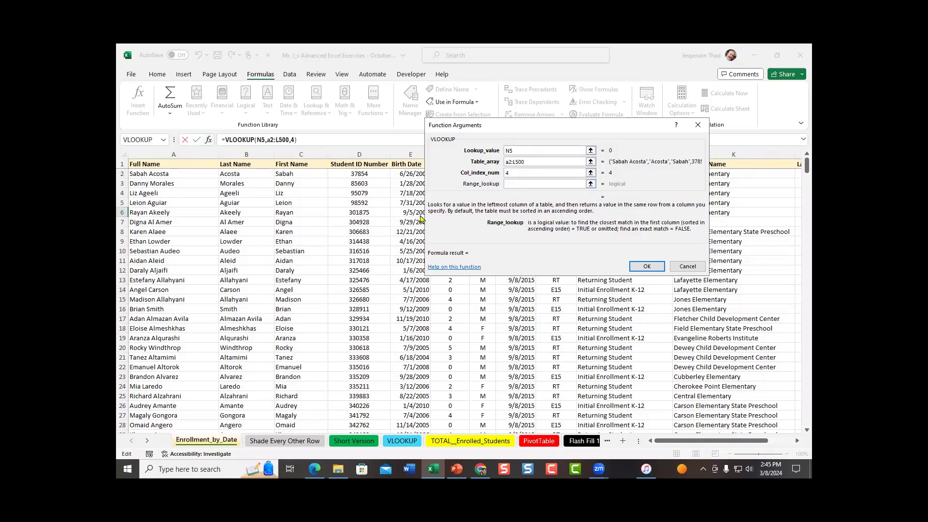
pyautogui.moveTo(530, 125); pyautogui.dragTo(449, 122)
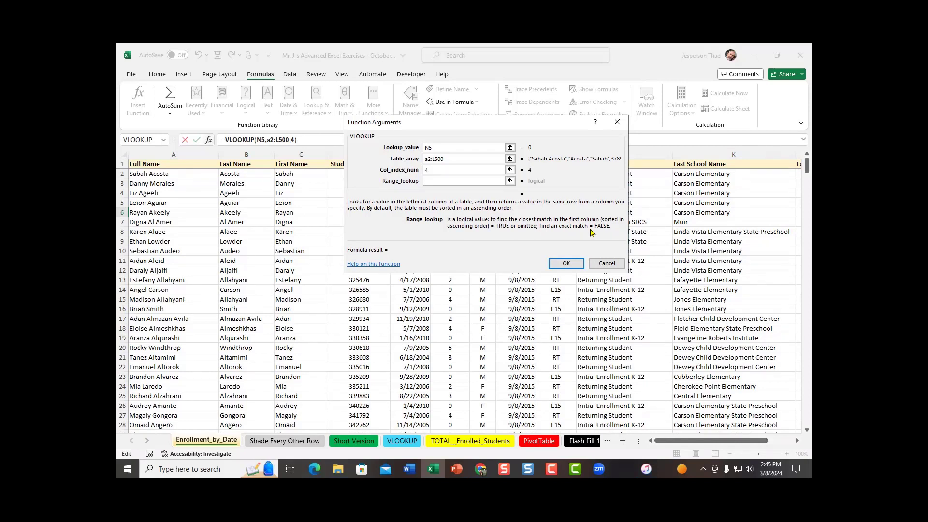
pyautogui.click(439, 181)
pyautogui.write('false')
pyautogui.moveTo(757, 440); pyautogui.dragTo(799, 441)
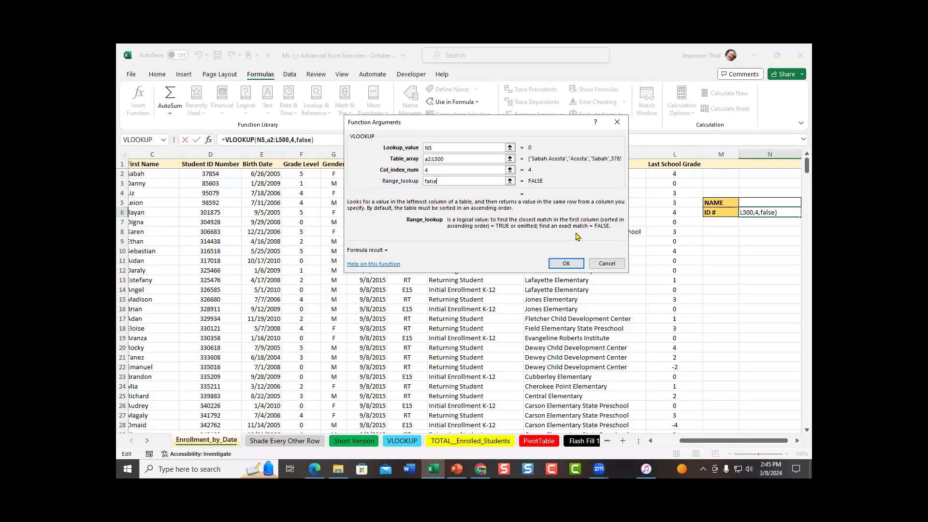
pyautogui.click(566, 263)
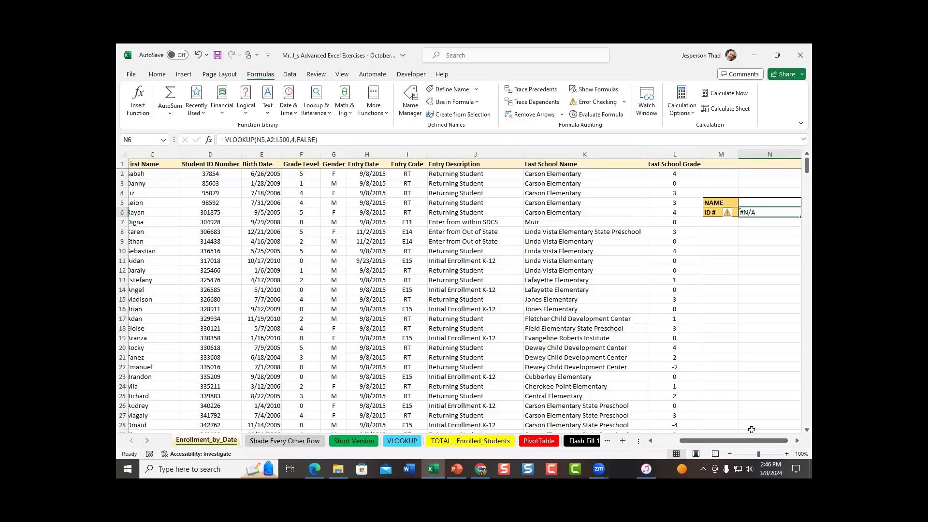
# - Copy the student's full name from cell A20 into the NAME cell N5, and select the ID # formula cell N6
pyautogui.moveTo(775, 441); pyautogui.dragTo(750, 443)
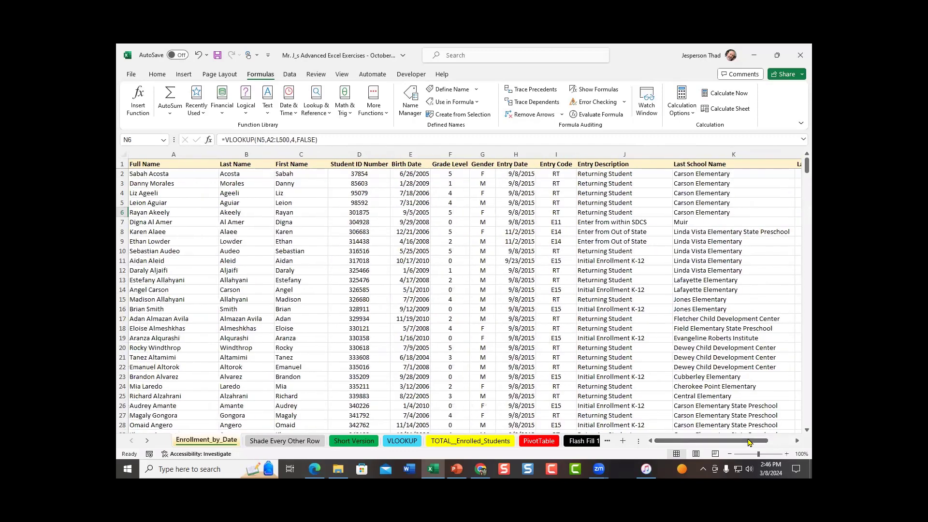
pyautogui.click(180, 349)
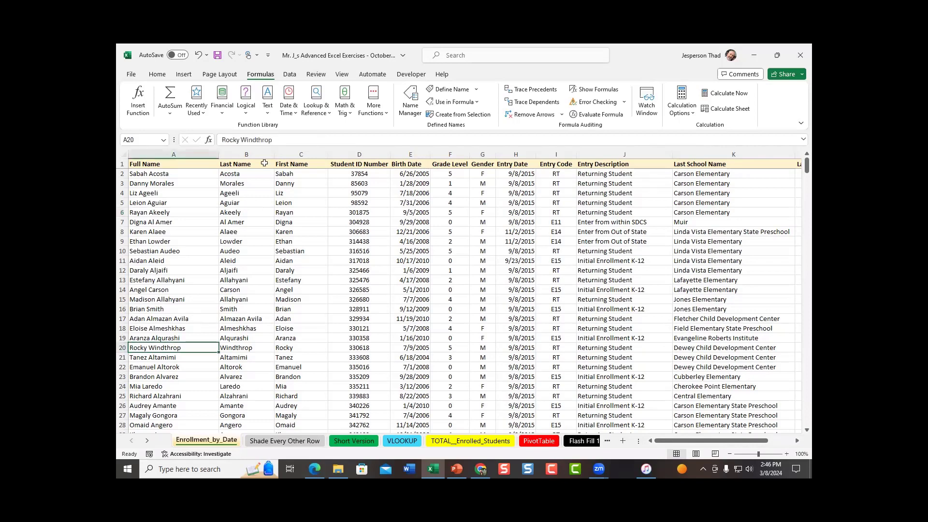
pyautogui.moveTo(271, 140); pyautogui.dragTo(197, 144)
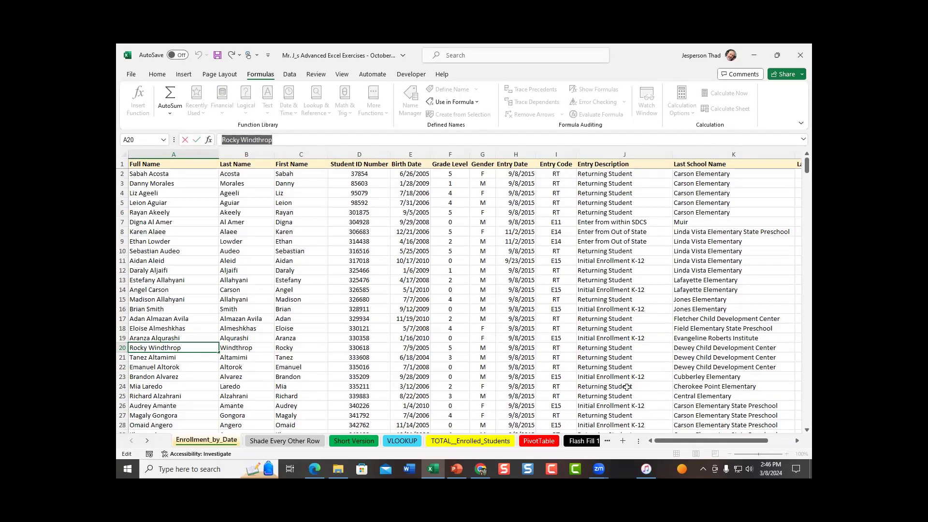
pyautogui.moveTo(765, 445); pyautogui.dragTo(792, 443)
pyautogui.click(754, 203)
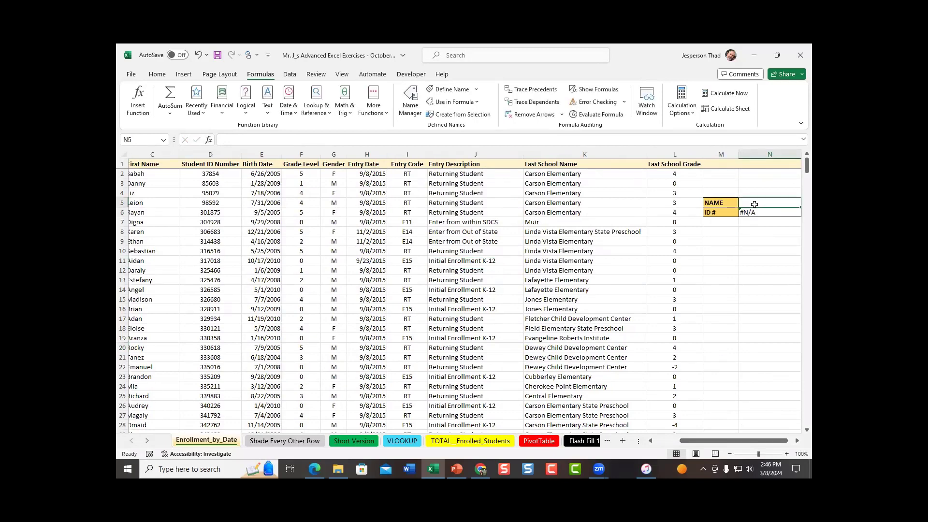
pyautogui.rightClick(754, 203)
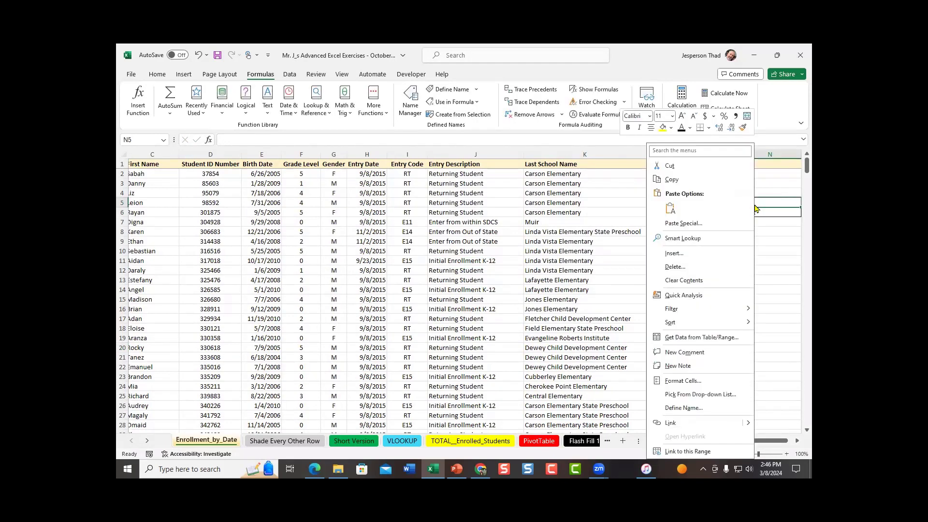
pyautogui.click(669, 208)
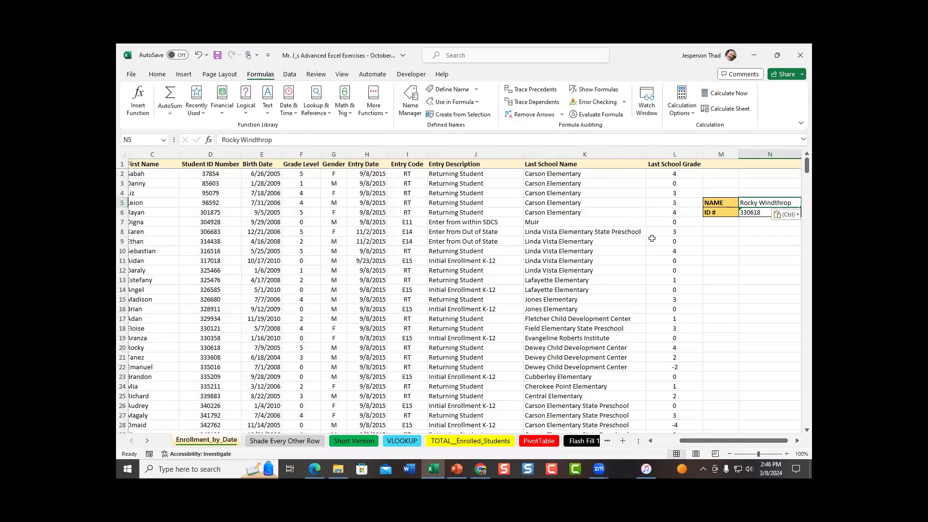
pyautogui.click(754, 214)
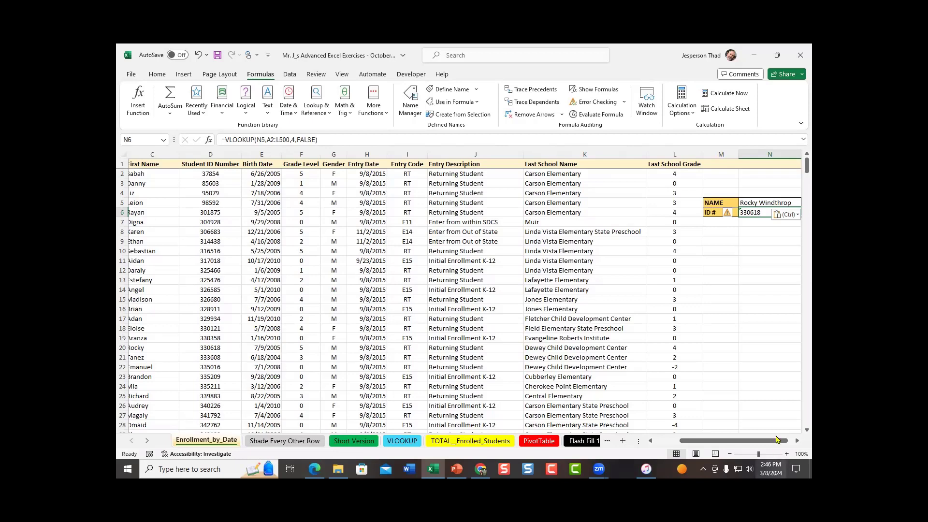
# - Change the column index number of the VLOOKUP in N6 to 10 for the Entry Description column
pyautogui.moveTo(766, 443); pyautogui.dragTo(755, 443)
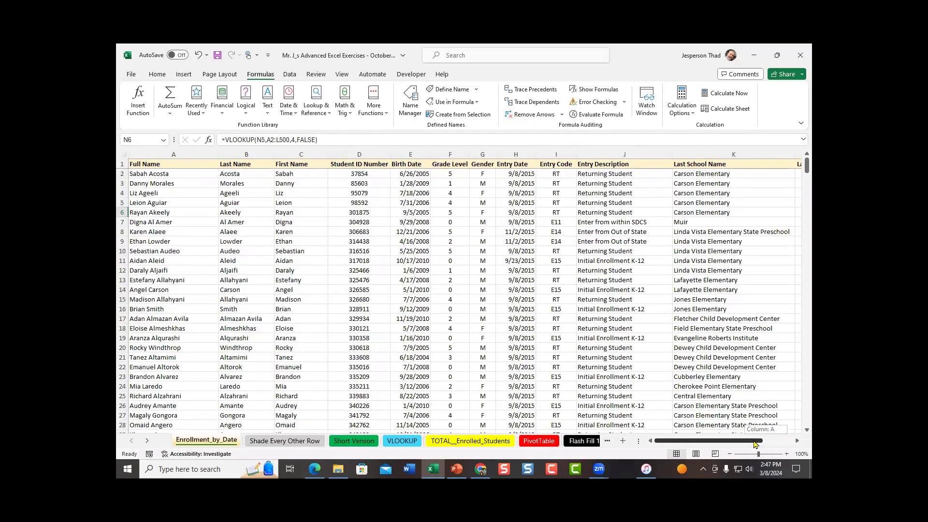
pyautogui.moveTo(755, 443); pyautogui.dragTo(756, 443)
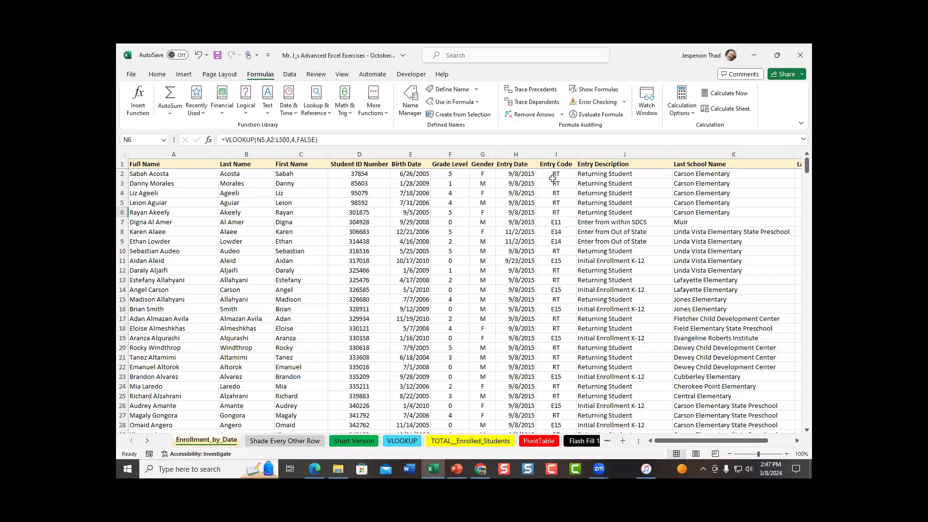
pyautogui.click(293, 140)
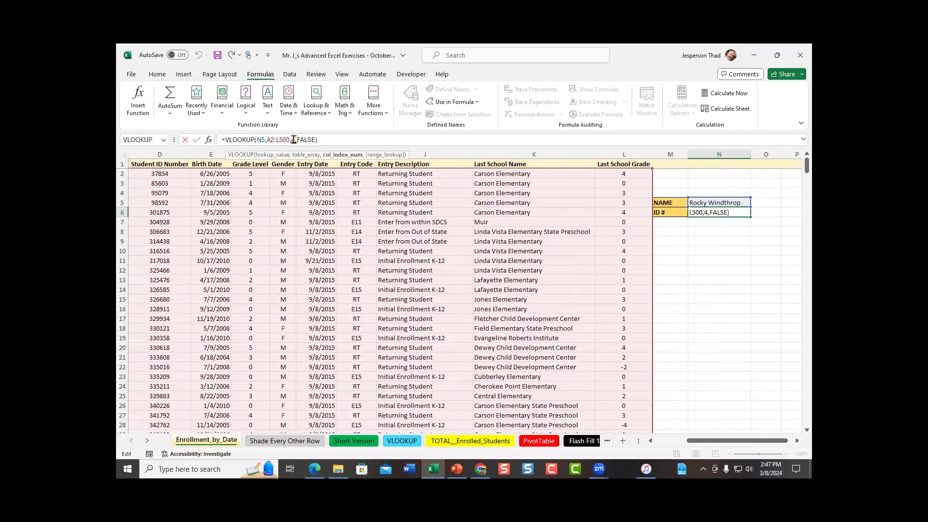
pyautogui.doubleClick(293, 140)
pyautogui.write('10')
pyautogui.press('Return')
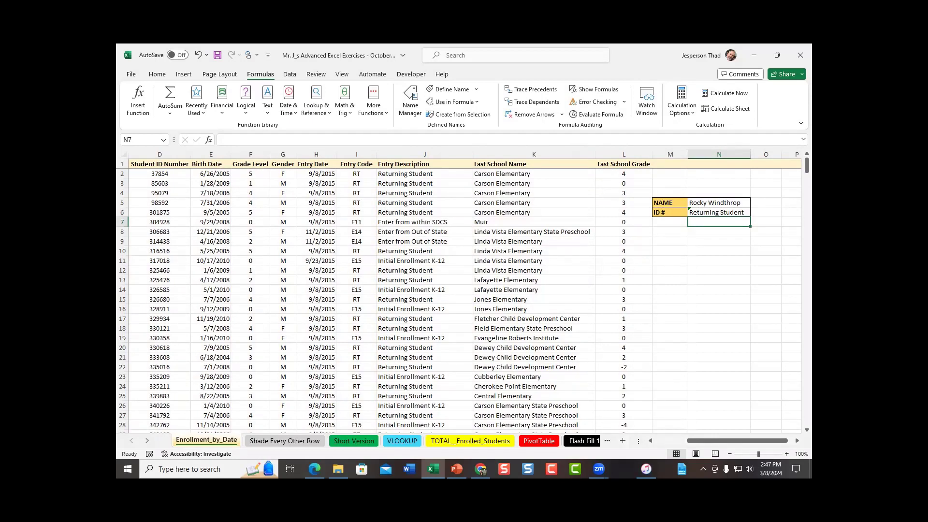
# - Replace the name in the NAME cell N5 with the student's full name copied from cell A8
pyautogui.moveTo(754, 444); pyautogui.dragTo(723, 441)
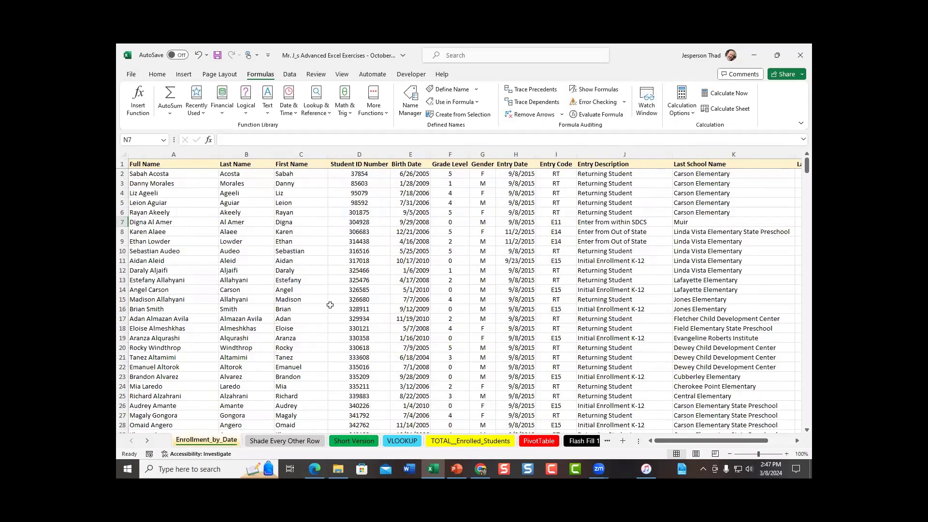
pyautogui.click(166, 232)
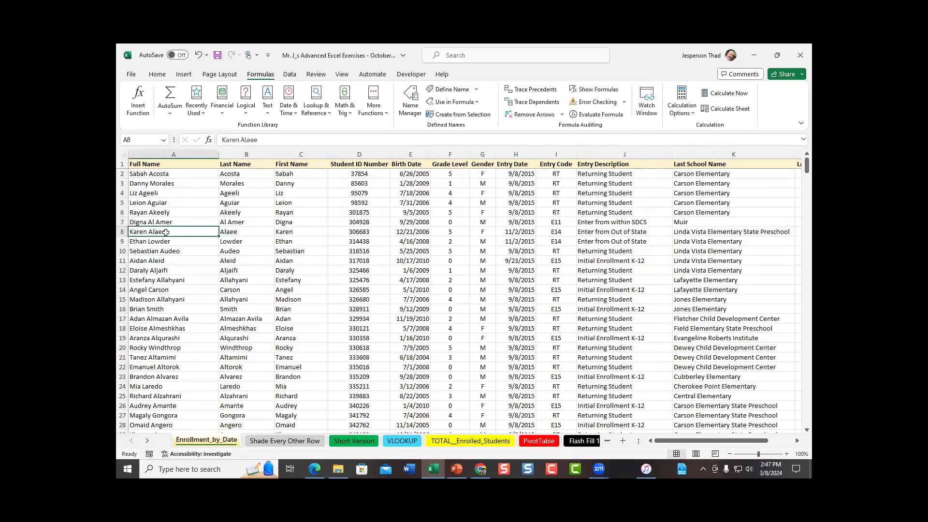
pyautogui.doubleClick(256, 140)
pyautogui.moveTo(233, 143); pyautogui.dragTo(195, 146)
pyautogui.hotkey('ctrl', 'c')
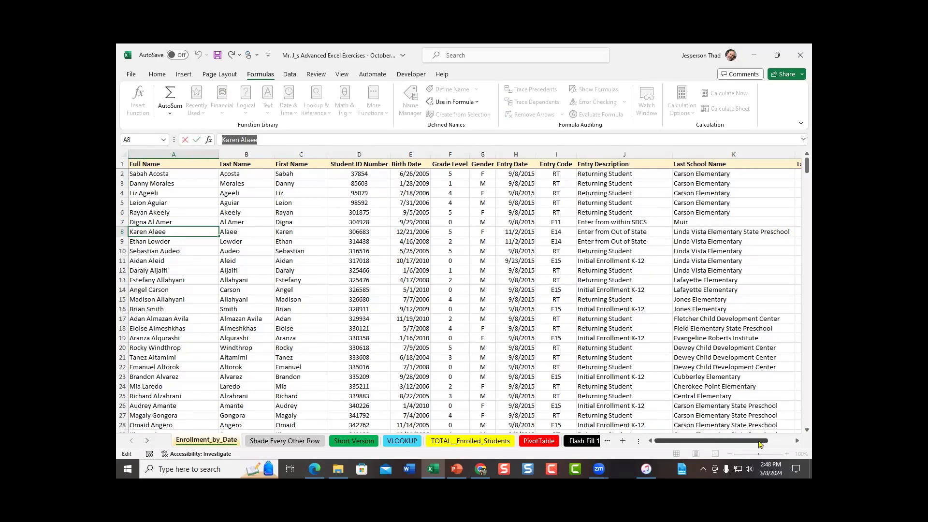
pyautogui.moveTo(760, 444); pyautogui.dragTo(783, 443)
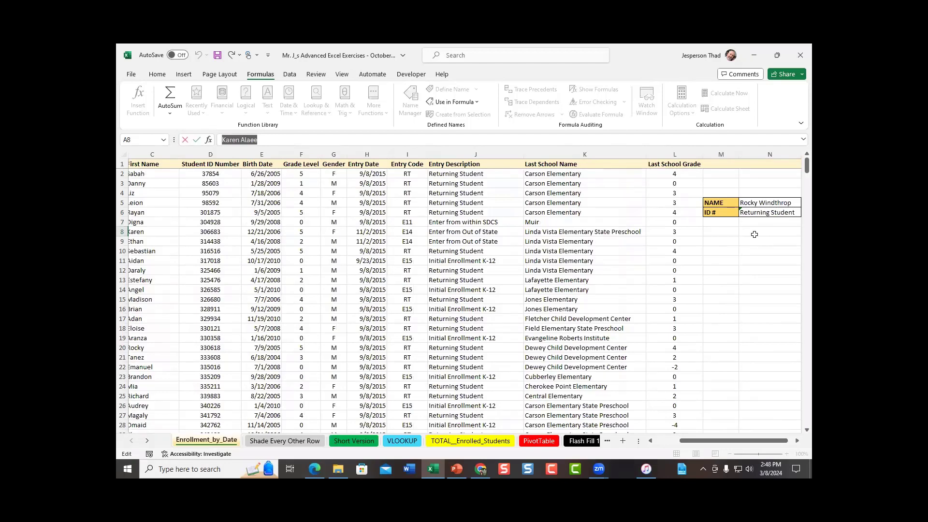
pyautogui.click(774, 203)
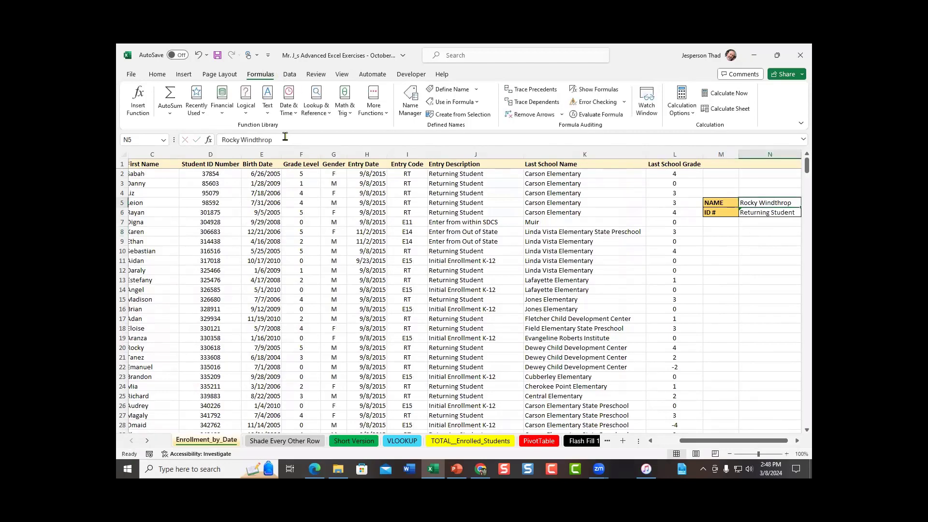
pyautogui.moveTo(286, 137); pyautogui.dragTo(197, 140)
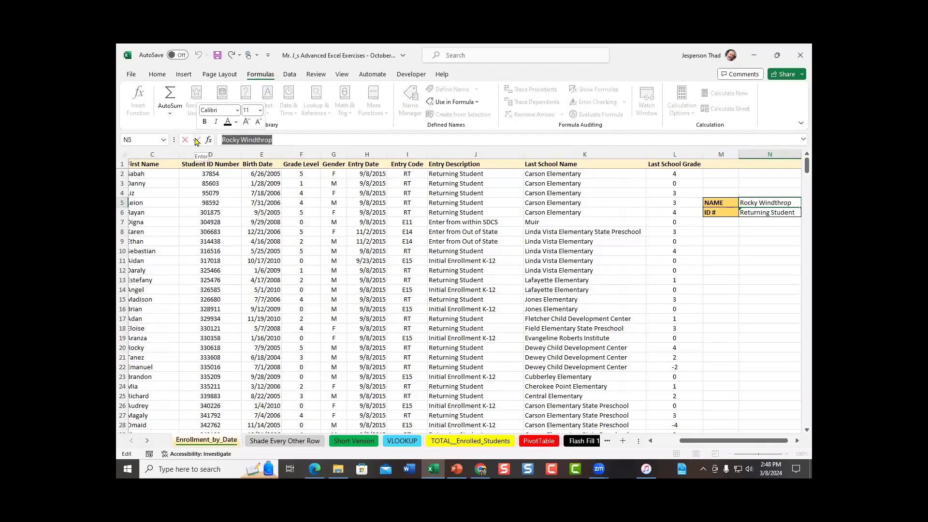
pyautogui.hotkey('ctrl', 'v')
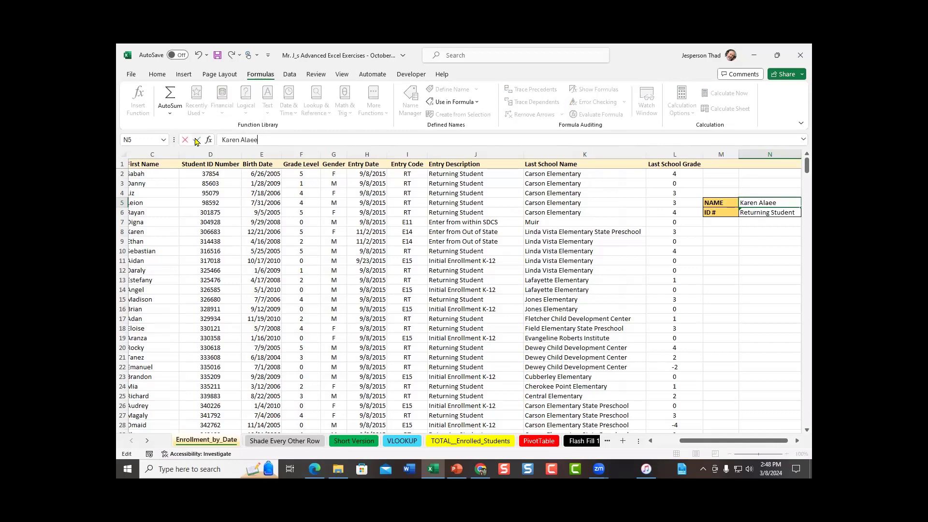
pyautogui.press('Return')
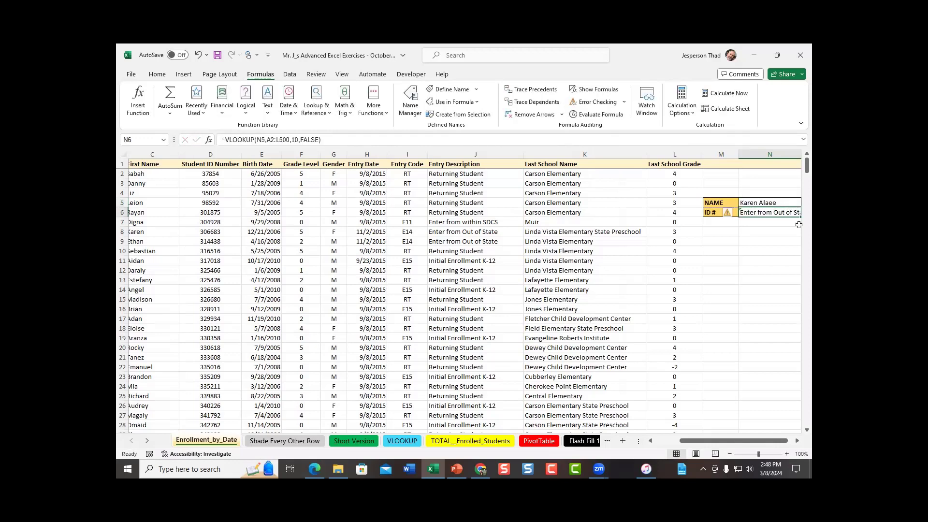
pyautogui.moveTo(780, 441); pyautogui.dragTo(786, 441)
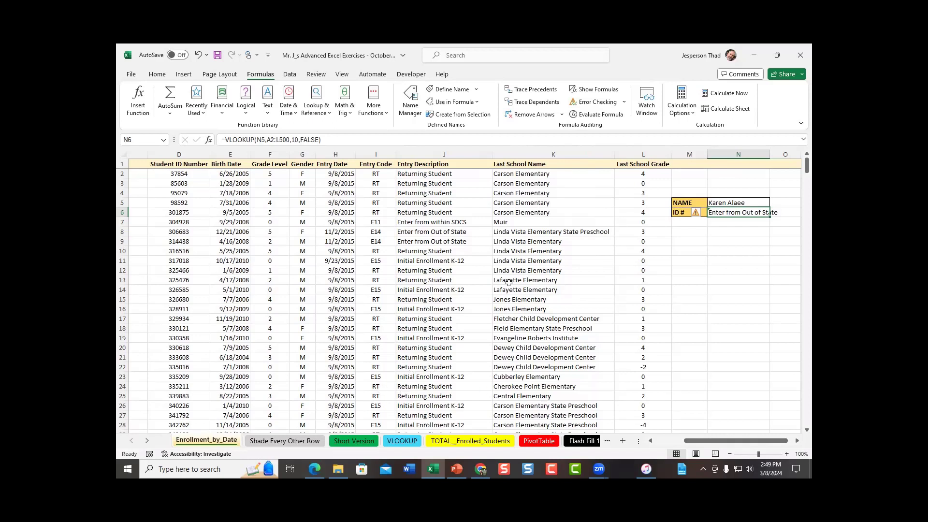
# - Restore the workbook window to a smaller size and examine the student number and school VLOOKUP example on the Short Version sheet
pyautogui.click(777, 55)
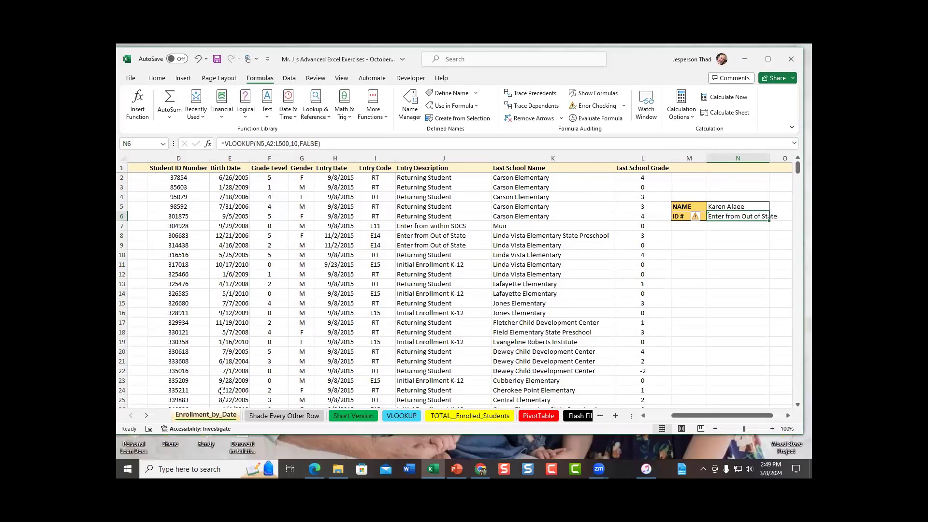
pyautogui.click(297, 417)
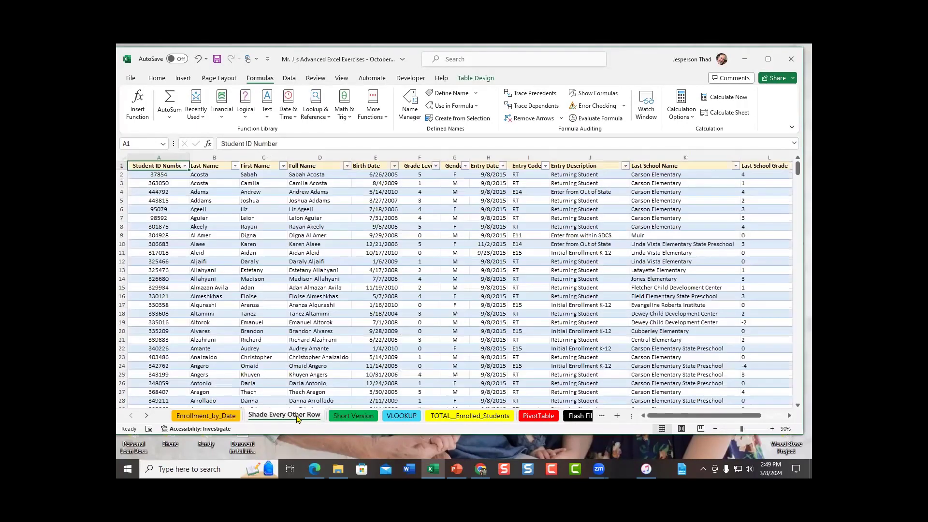
pyautogui.click(349, 417)
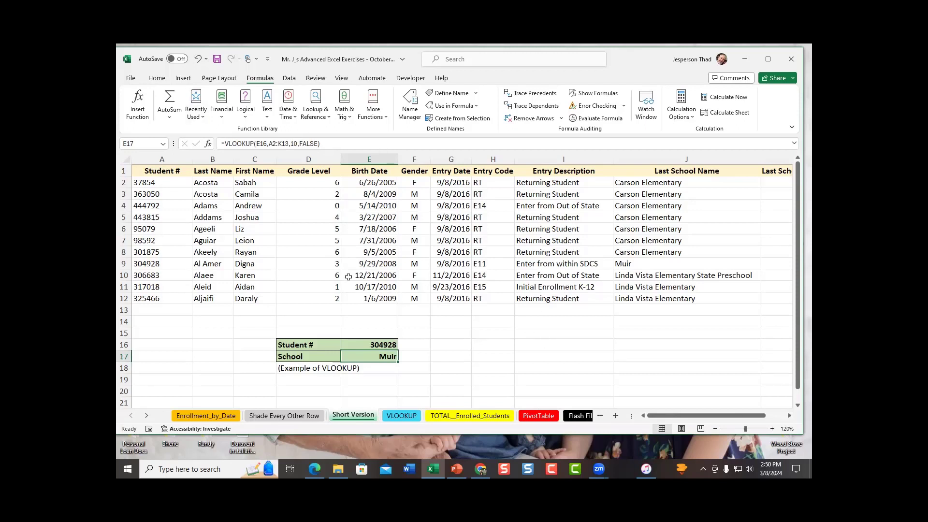
# - Examine the ID# formula in B2 of the VLOOKUP sheet and the Enrollment_by_Date sheet it refers to
pyautogui.click(401, 417)
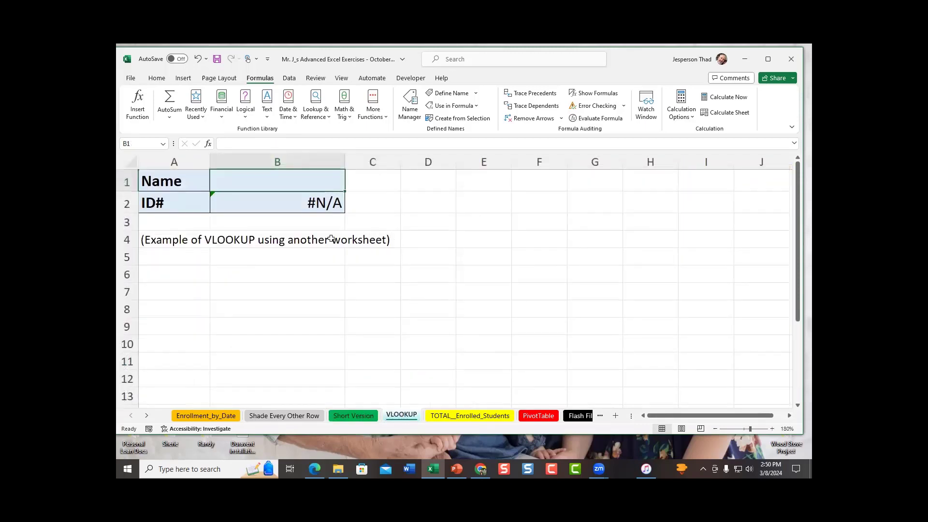
pyautogui.click(298, 200)
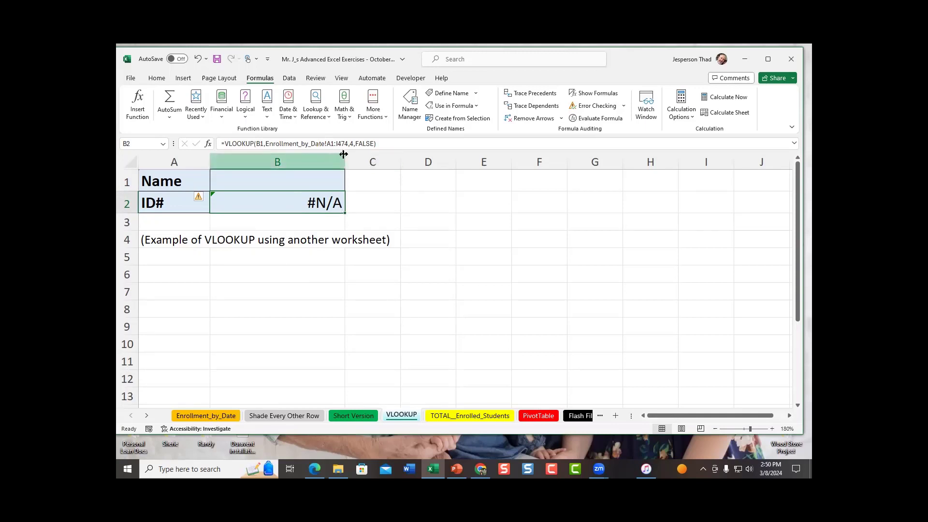
pyautogui.click(205, 416)
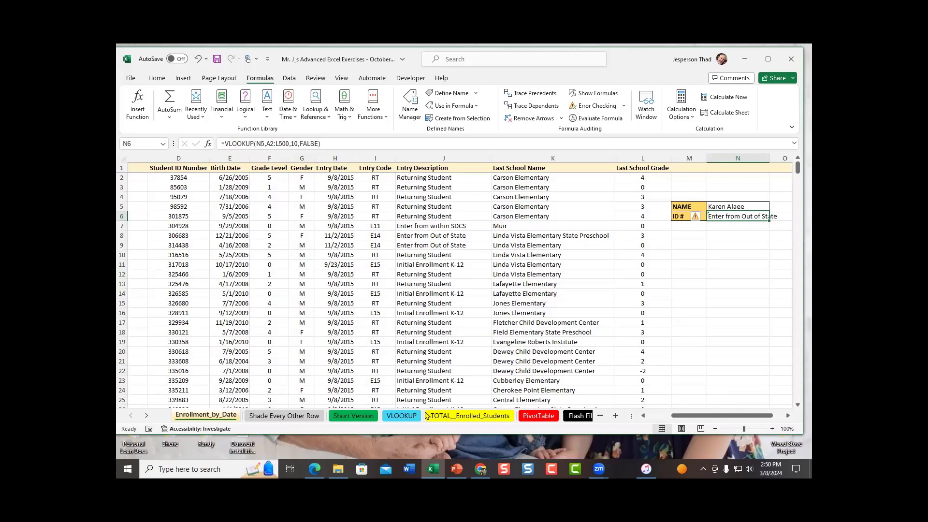
# - Paste the copied student's full name into the Name cell B1 on the VLOOKUP sheet
pyautogui.click(401, 415)
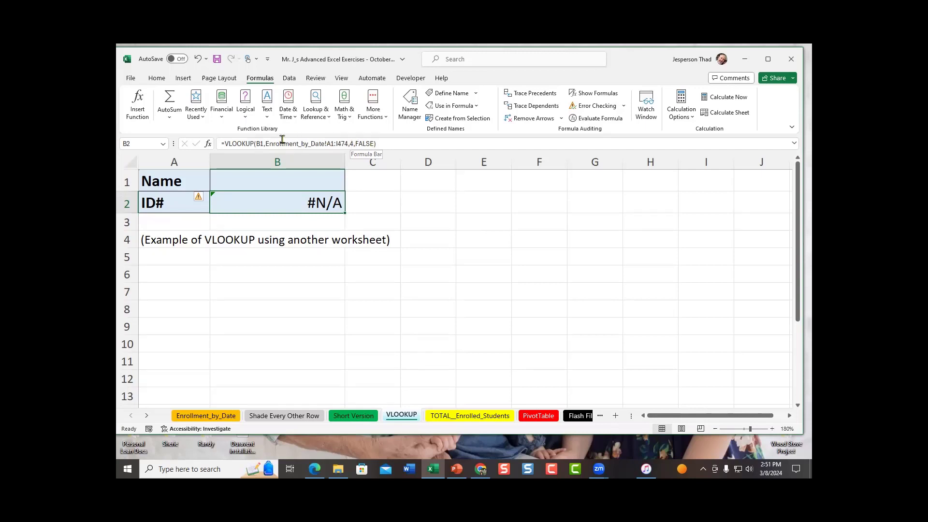
pyautogui.rightClick(264, 183)
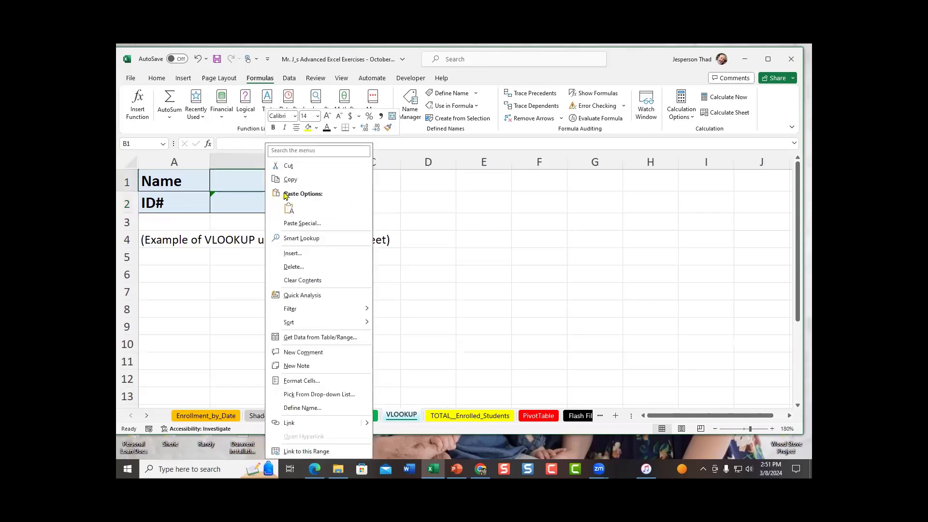
pyautogui.click(288, 209)
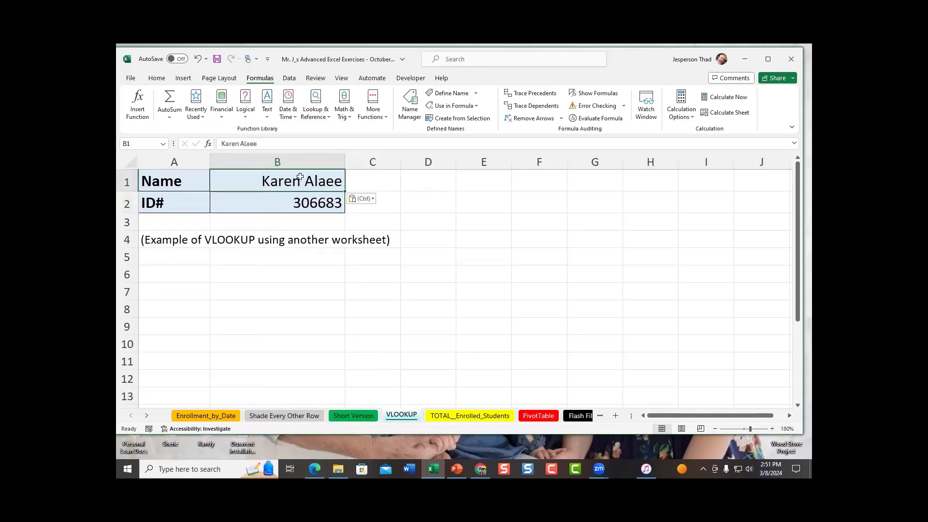